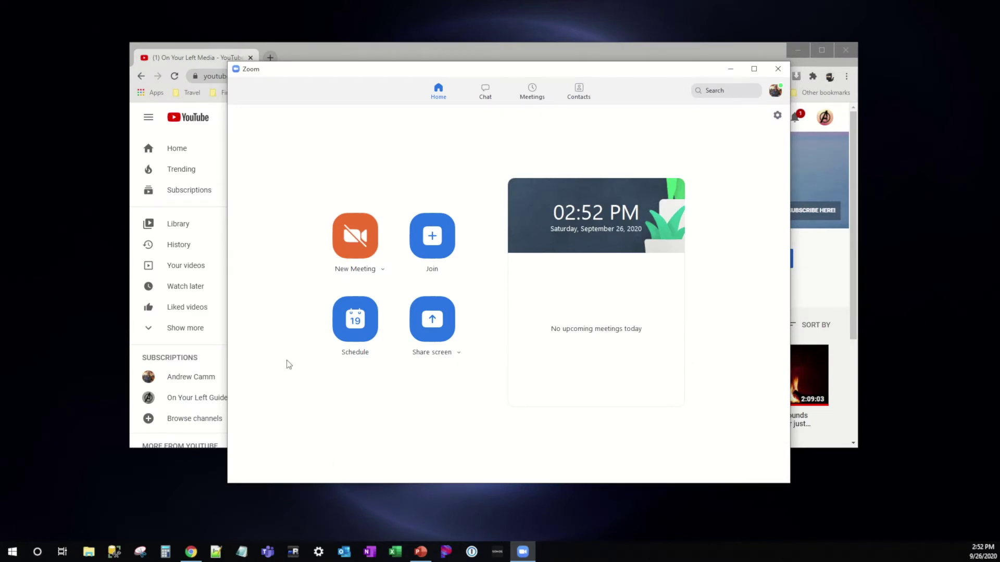
pyautogui.moveTo(376, 70); pyautogui.dragTo(377, 77)
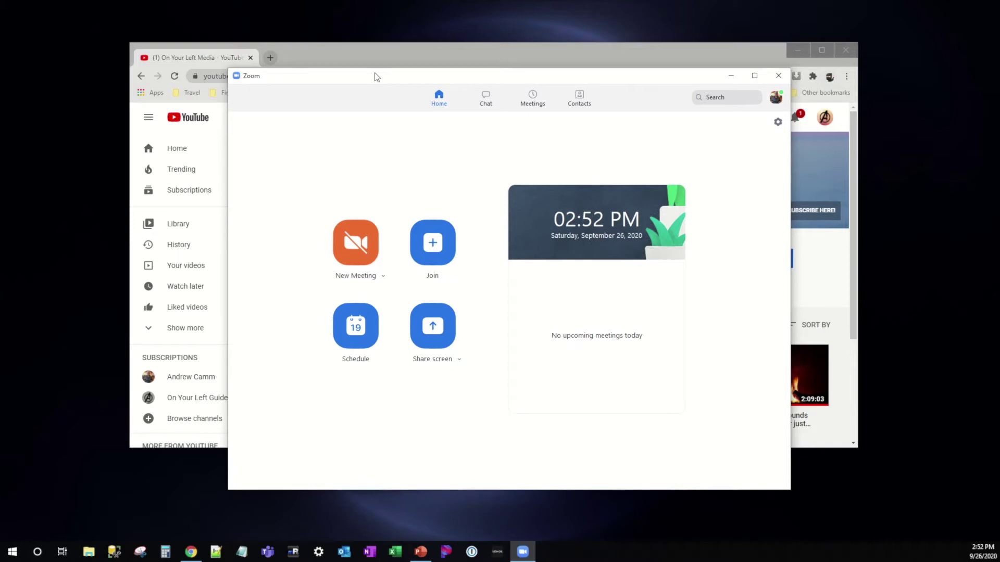
pyautogui.moveTo(377, 77); pyautogui.dragTo(373, 83)
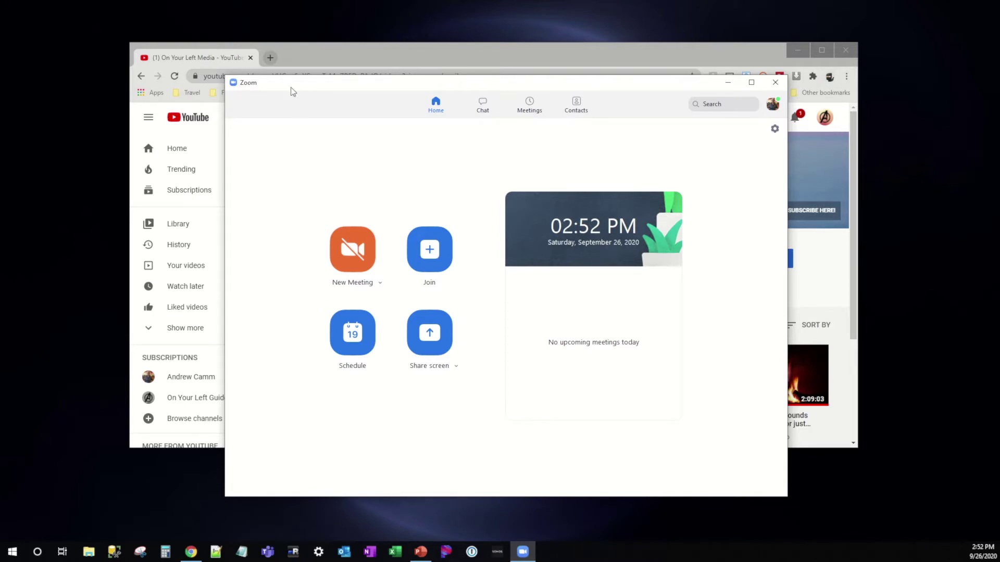
pyautogui.moveTo(292, 88); pyautogui.dragTo(293, 82)
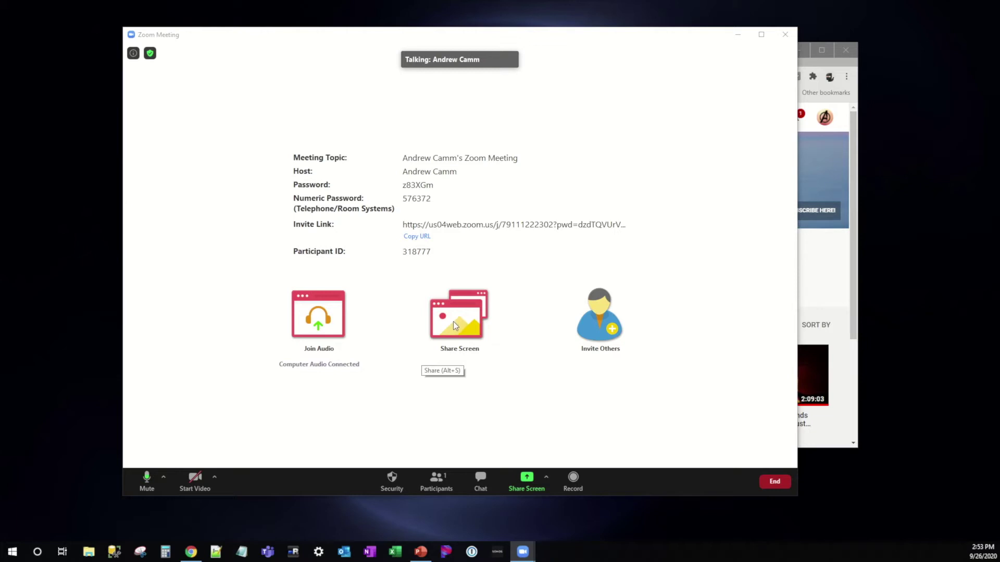
# Share the Chrome window with the On Your Left Media YouTube channel in the meeting
pyautogui.click(453, 321)
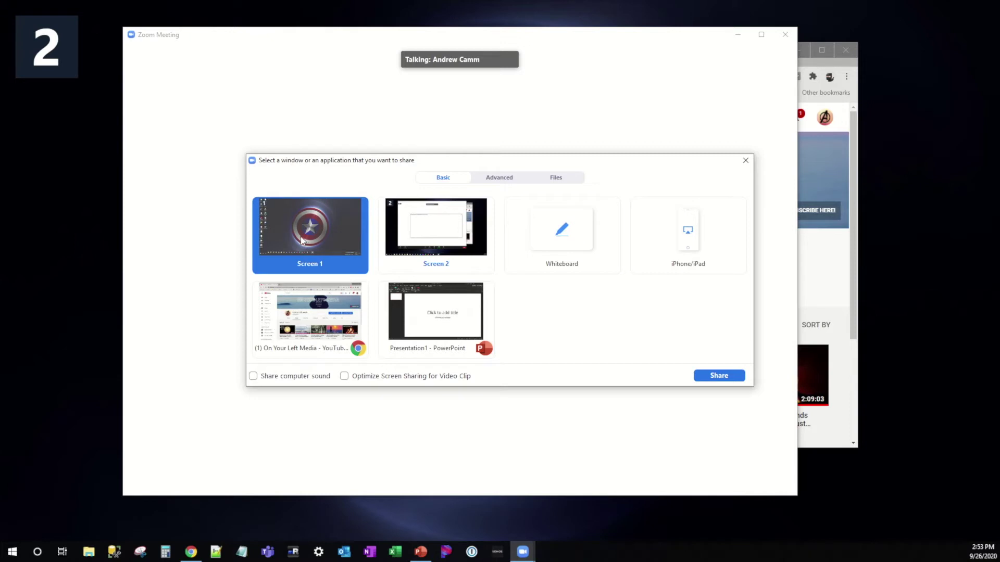
pyautogui.click(309, 327)
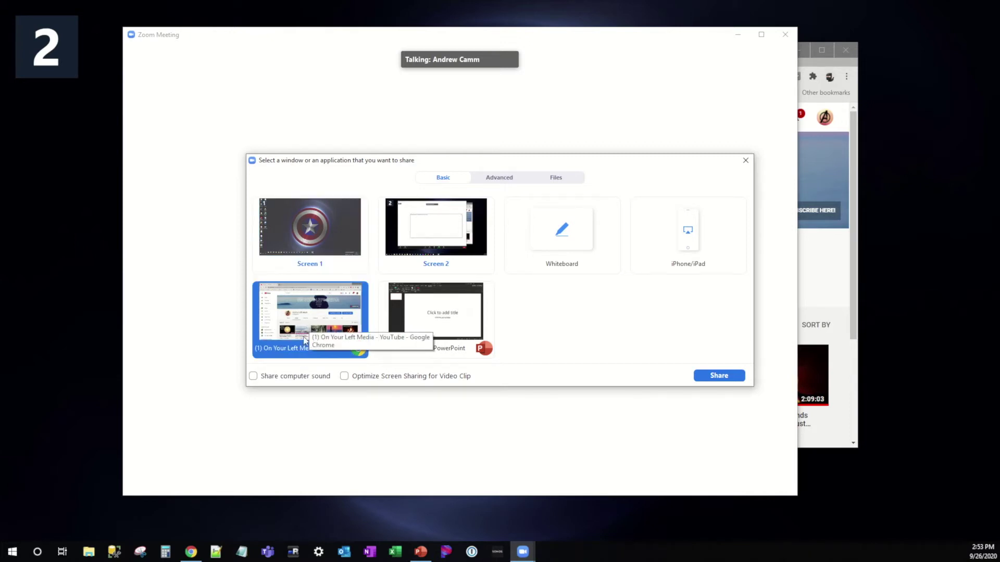
pyautogui.click(727, 377)
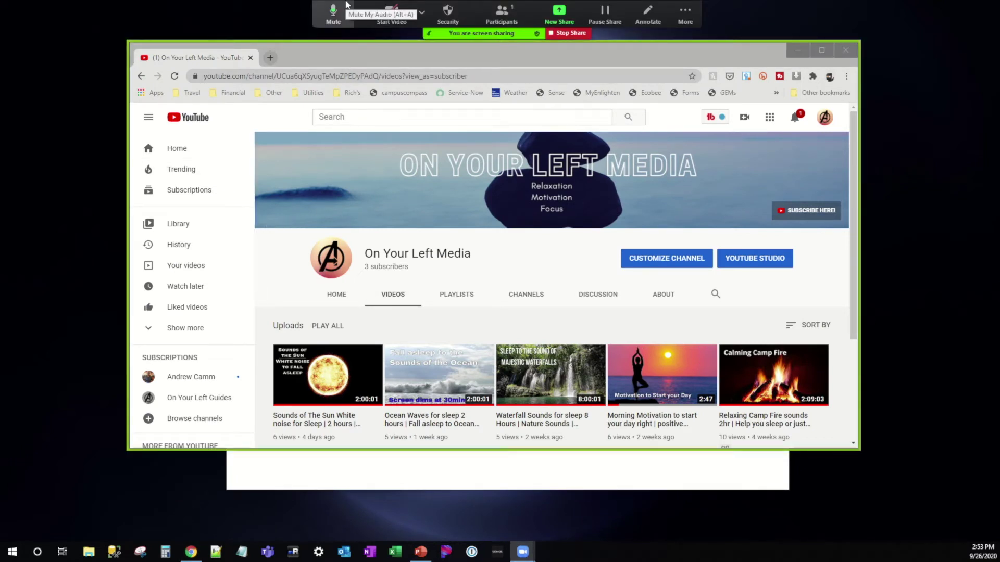
pyautogui.click(685, 12)
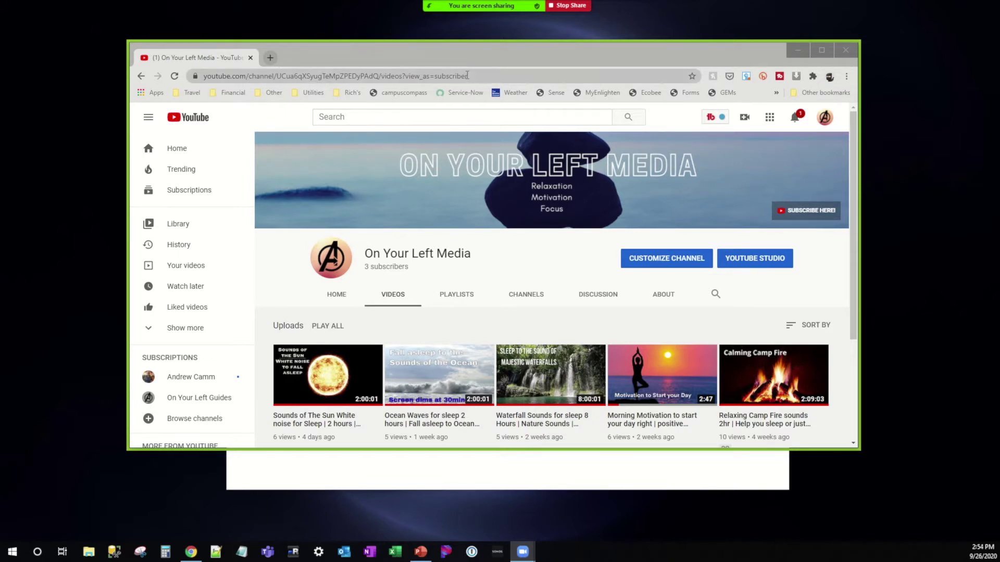
pyautogui.moveTo(459, 4)
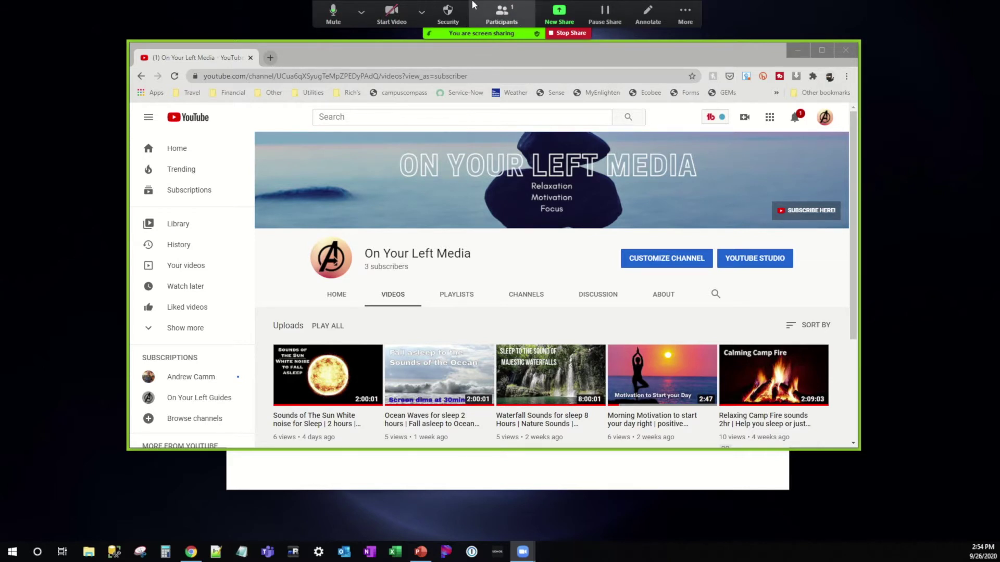
pyautogui.click(421, 12)
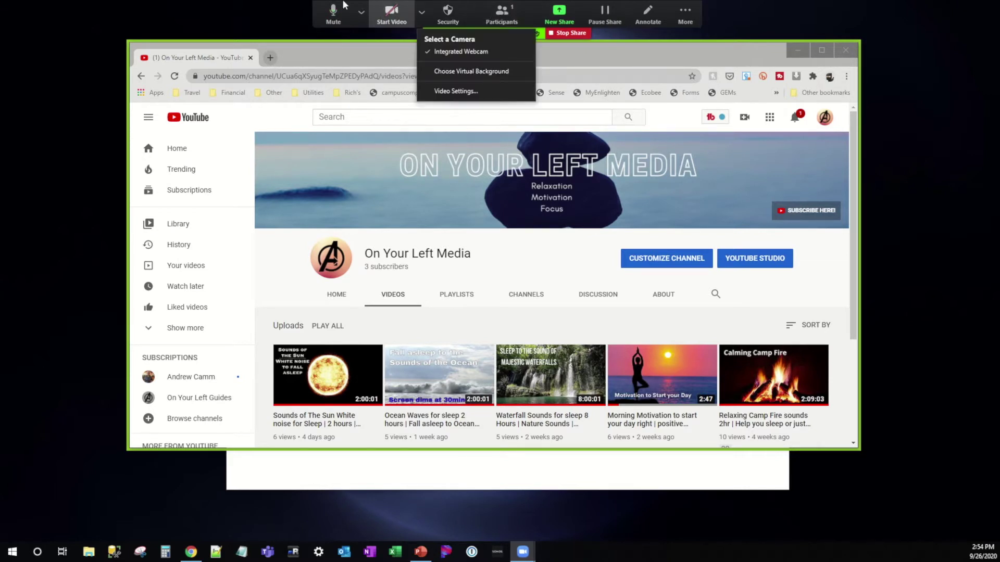
pyautogui.click(421, 11)
pyautogui.click(422, 11)
pyautogui.click(421, 11)
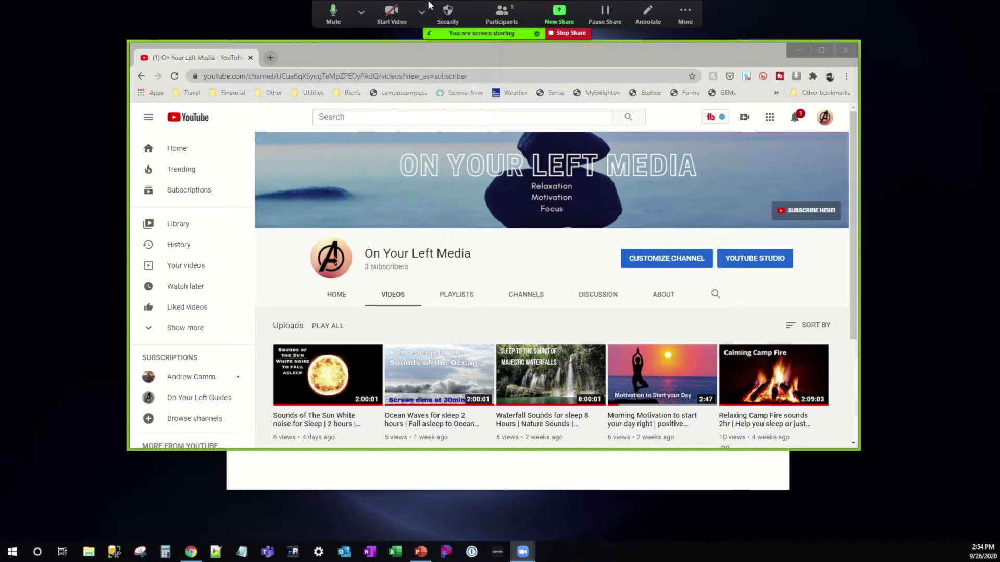
pyautogui.click(421, 11)
pyautogui.click(421, 11)
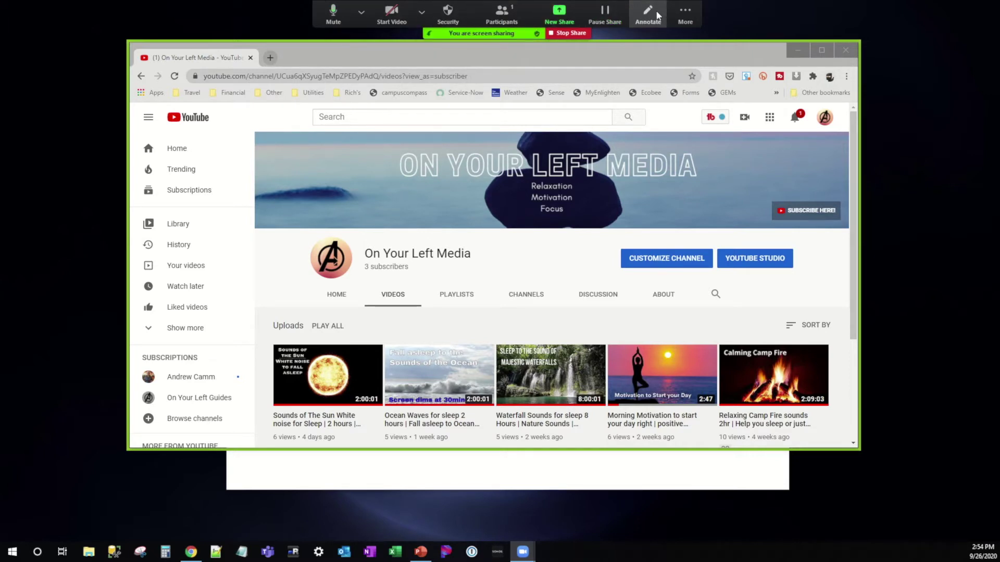
# Start recording the meeting while the Chrome window is being shared
pyautogui.click(686, 15)
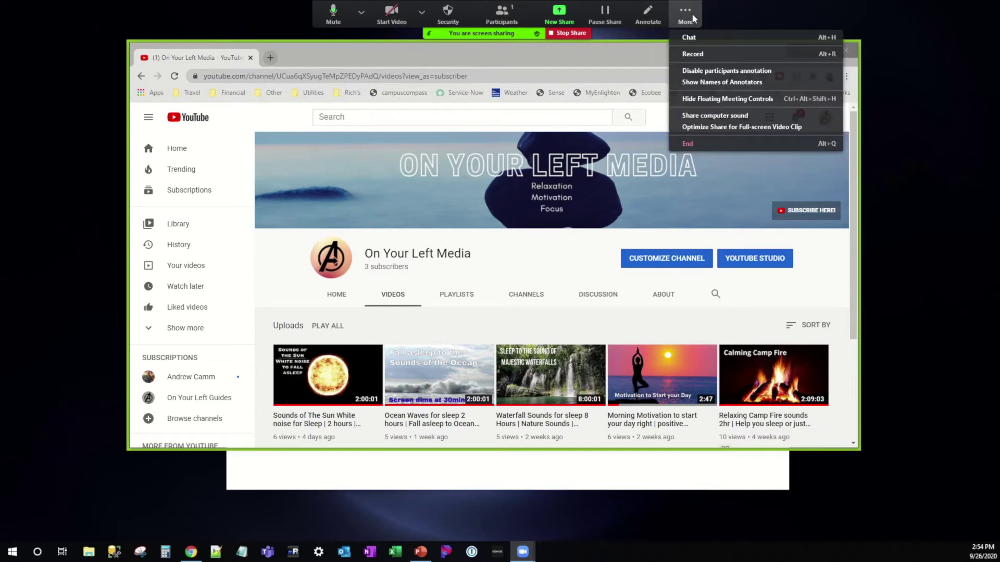
pyautogui.click(730, 55)
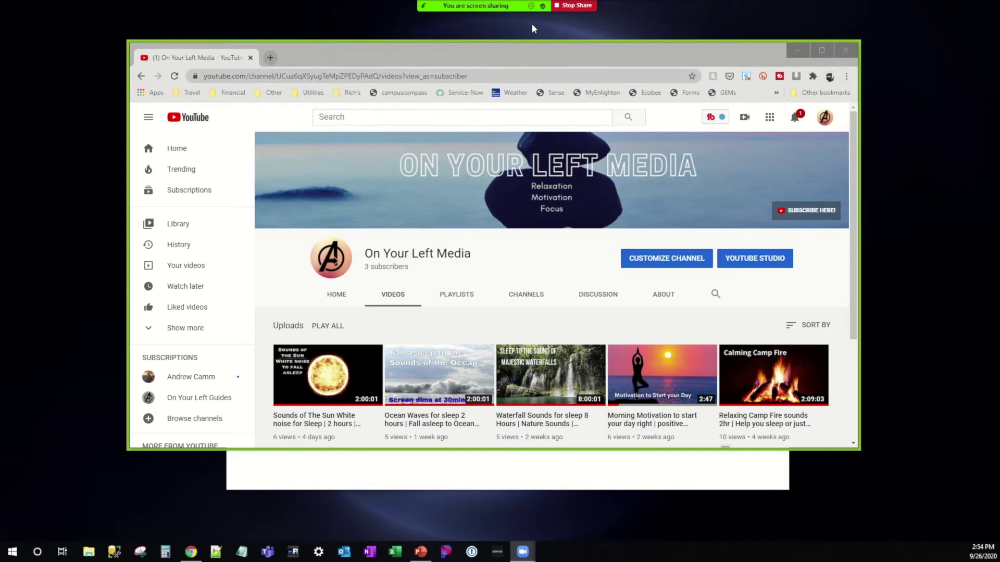
pyautogui.moveTo(530, 14)
pyautogui.moveTo(425, 5)
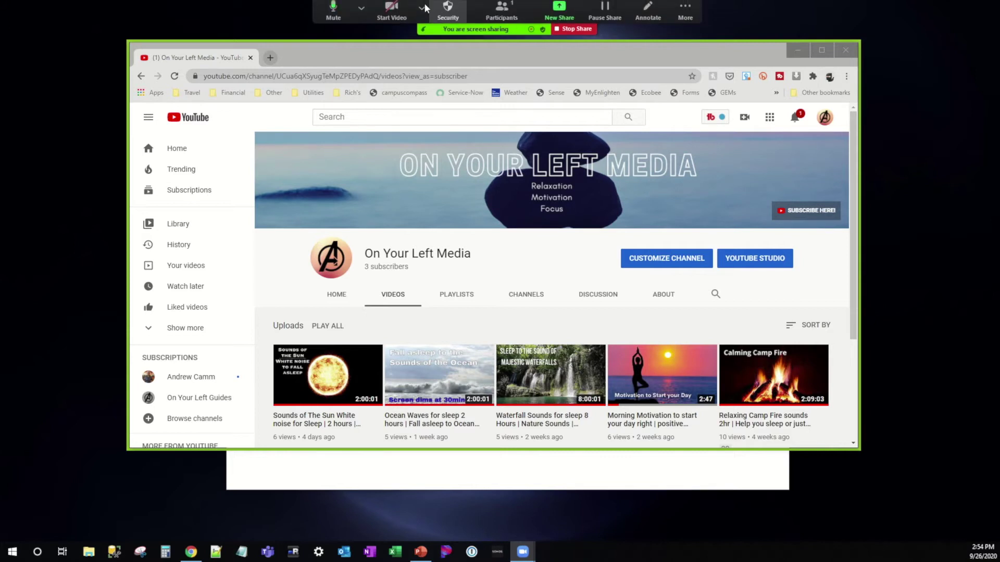
pyautogui.click(422, 7)
pyautogui.click(361, 8)
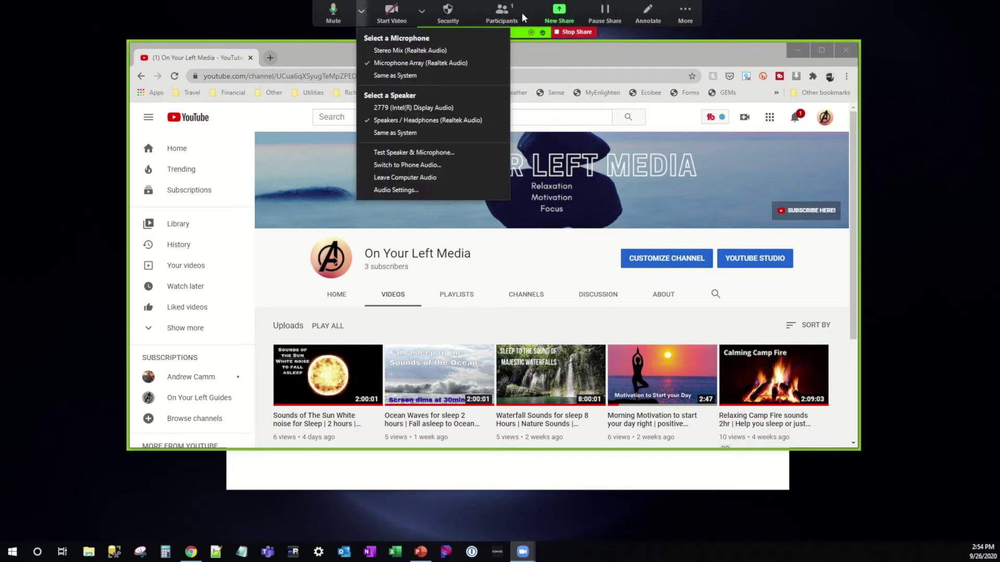
pyautogui.click(422, 12)
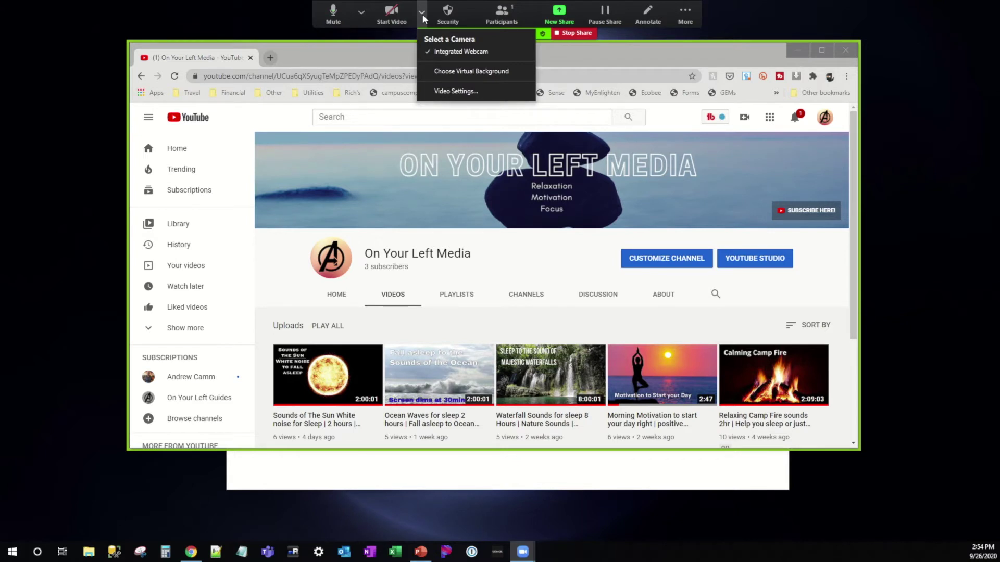
pyautogui.click(421, 15)
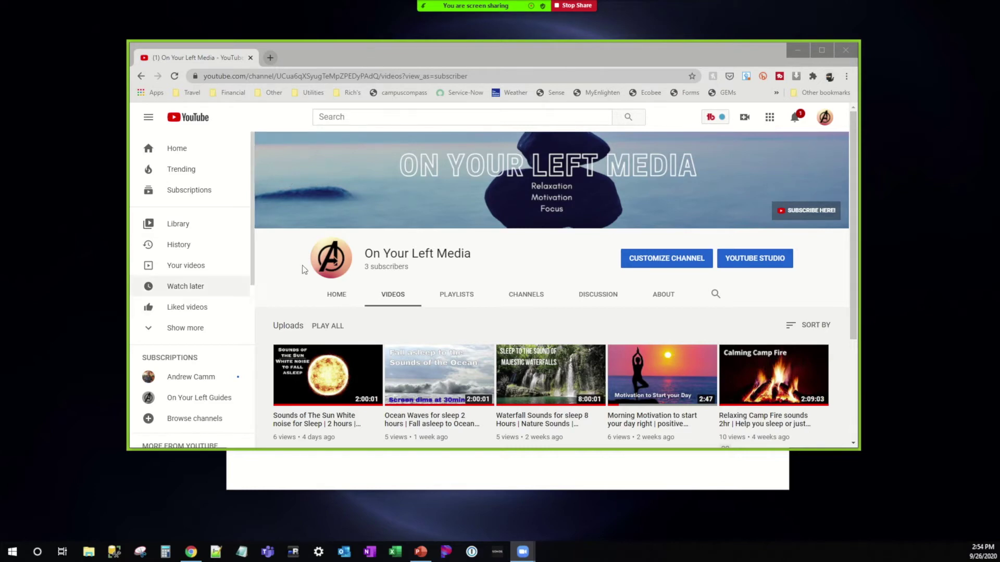
# Look over the uploaded videos on the shared On Your Left Media channel page
pyautogui.scroll(-3, 313, 312)
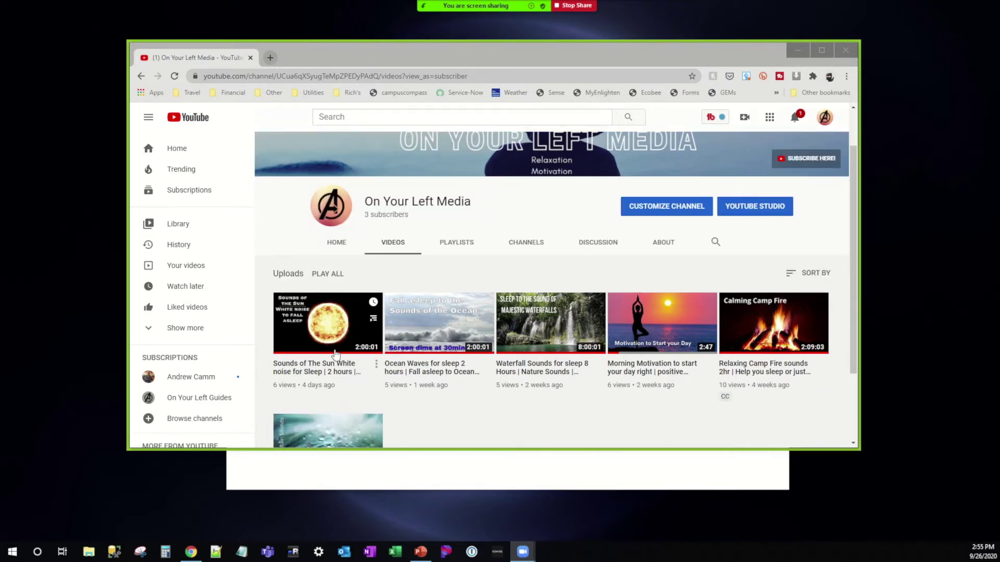
pyautogui.scroll(2, 556, 390)
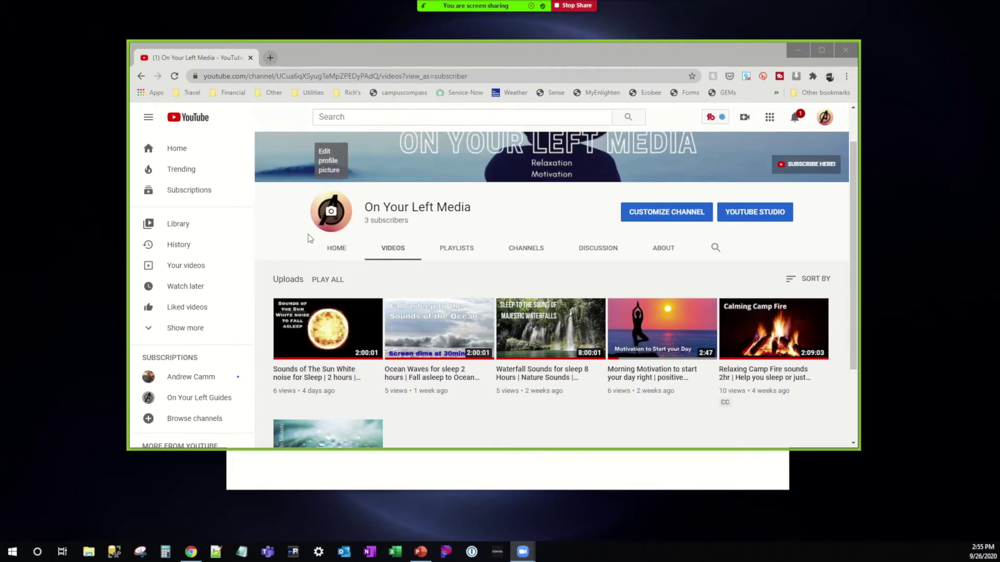
pyautogui.scroll(1, 296, 262)
pyautogui.scroll(-1, 284, 266)
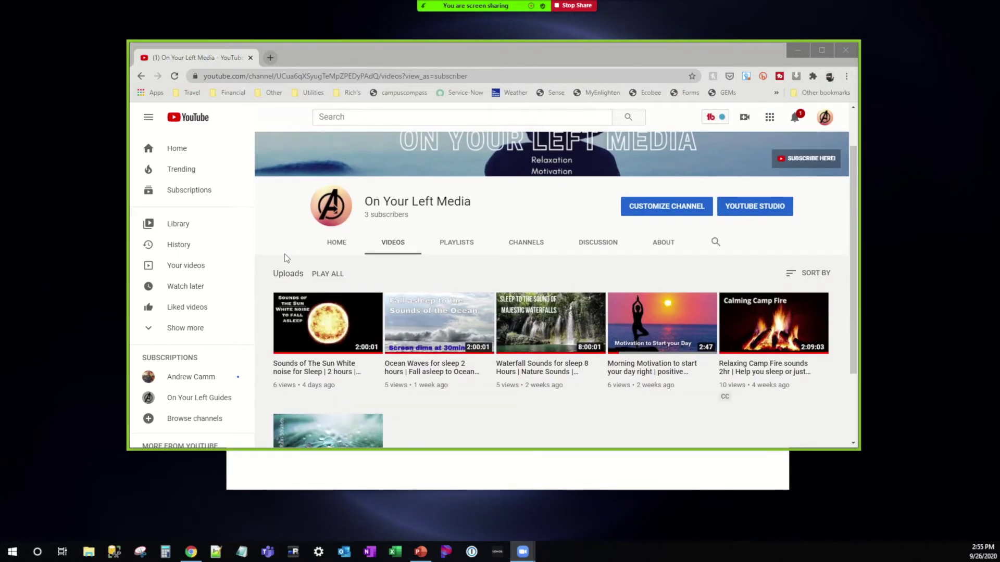
pyautogui.scroll(1, 285, 266)
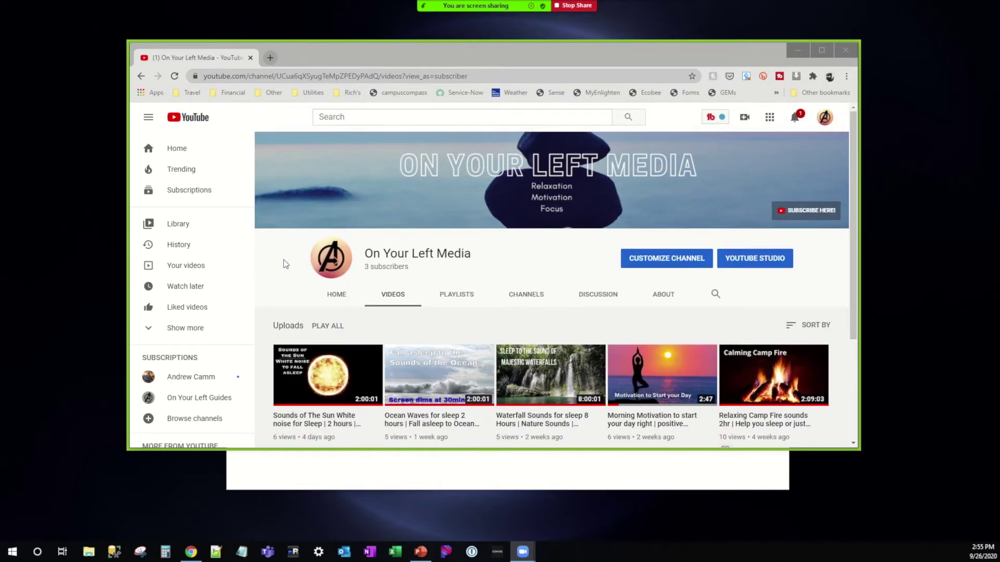
pyautogui.scroll(-1, 284, 261)
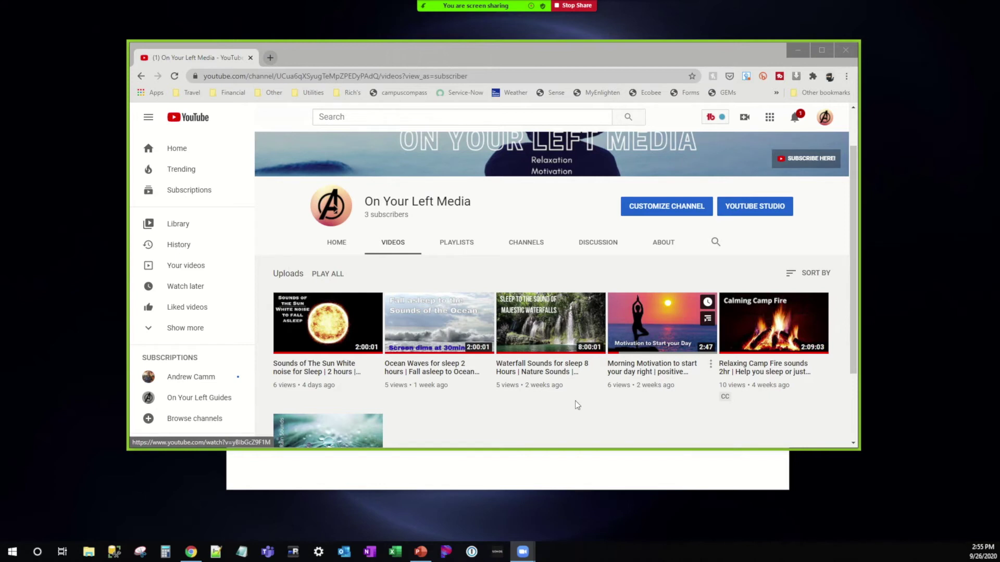
pyautogui.scroll(1, 732, 391)
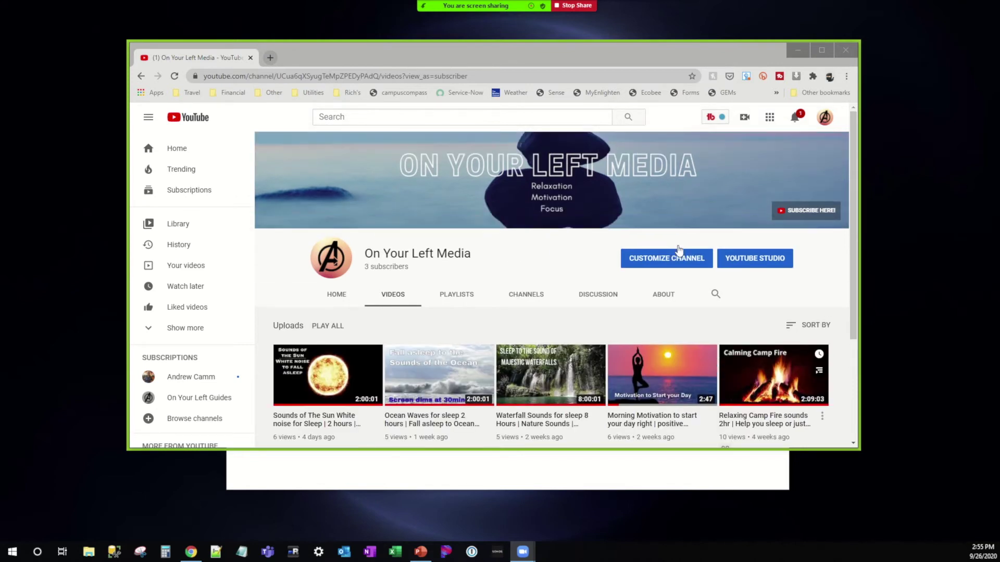
# Turn on annotation and draw a freehand circle around the "SUBSCRIBE HERE!" label on the channel banner
pyautogui.moveTo(644, 6)
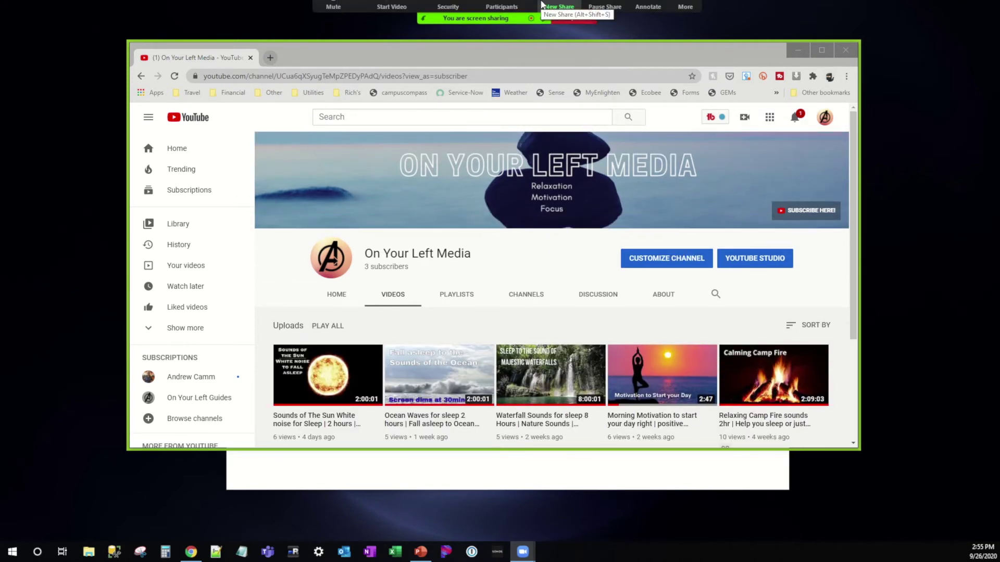
pyautogui.click(652, 9)
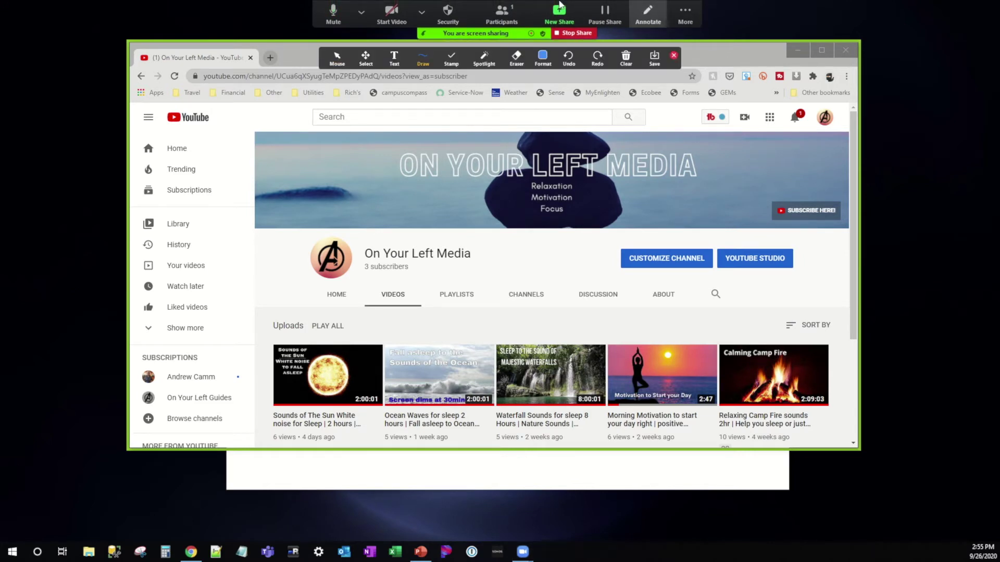
pyautogui.click(423, 57)
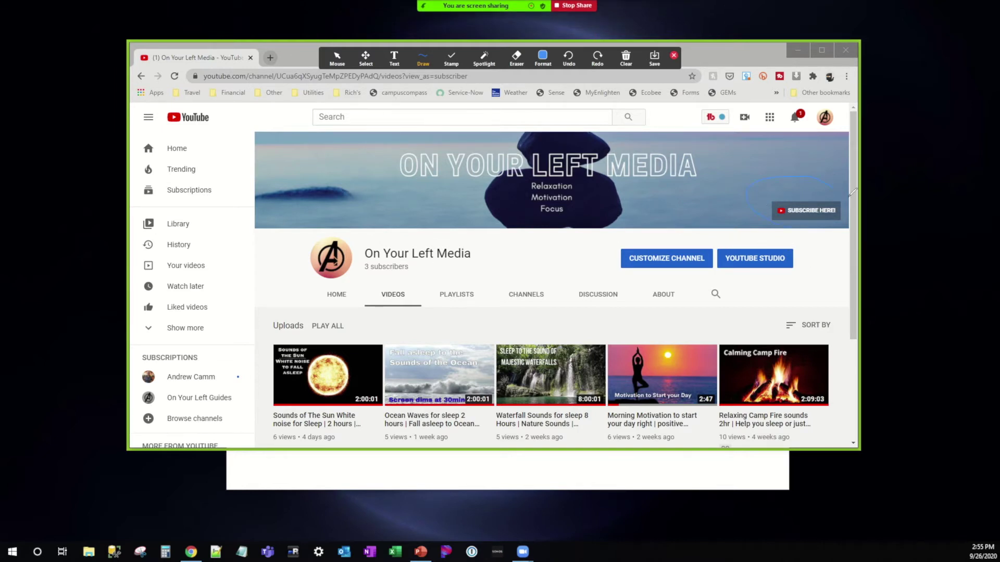
pyautogui.moveTo(852, 193)
pyautogui.mouseDown()
pyautogui.moveTo(818, 240)
pyautogui.moveTo(776, 229)
pyautogui.mouseUp()
# Place star stamps on the video thumbnails in the Uploads row
pyautogui.click(452, 58)
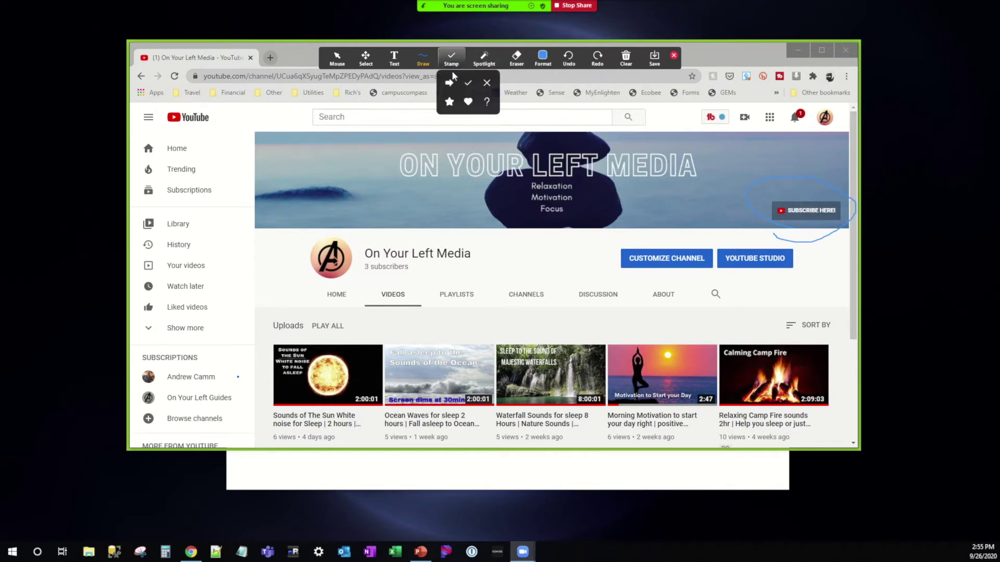
pyautogui.click(448, 102)
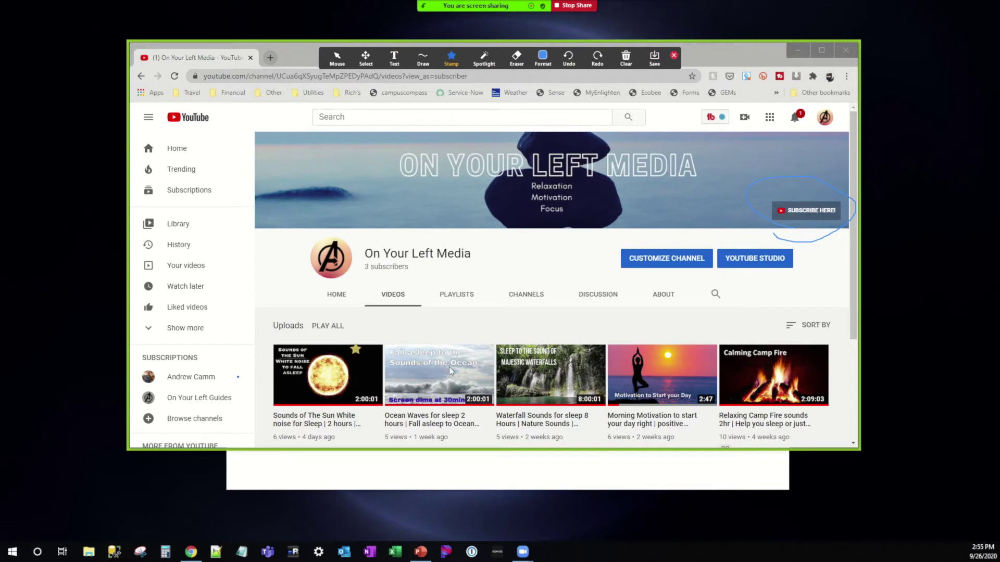
pyautogui.click(639, 376)
pyautogui.click(769, 367)
pyautogui.click(354, 375)
pyautogui.click(578, 381)
pyautogui.click(764, 376)
# Stop recording the meeting
pyautogui.moveTo(511, 5)
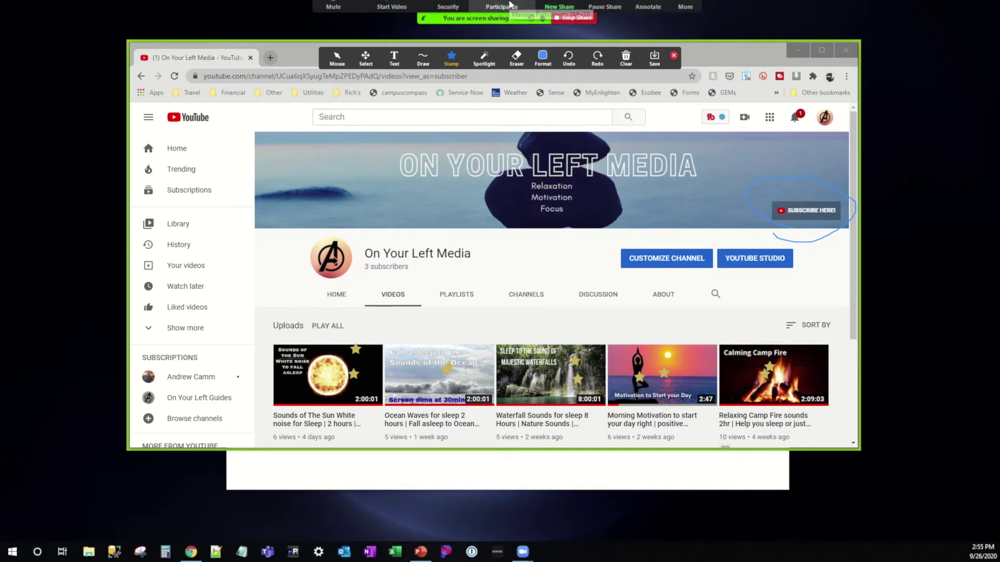
pyautogui.click(685, 11)
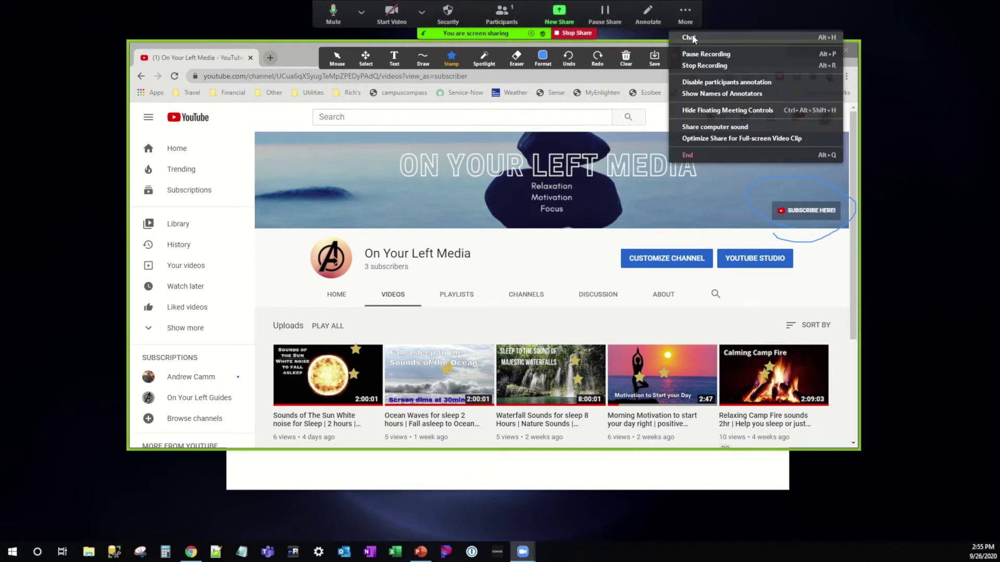
pyautogui.click(730, 66)
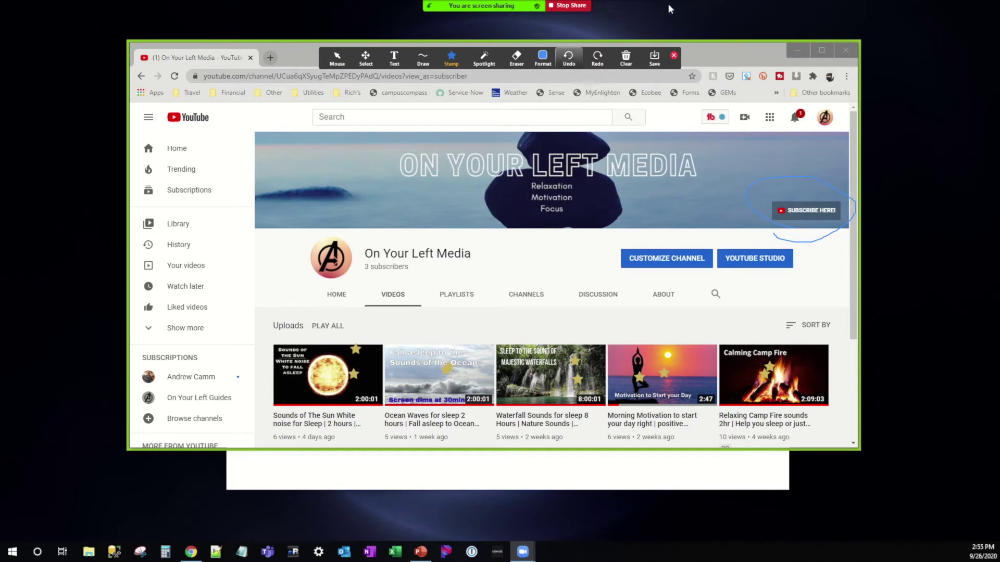
# Clear the annotations from the shared window and stop the screen share
pyautogui.click(626, 58)
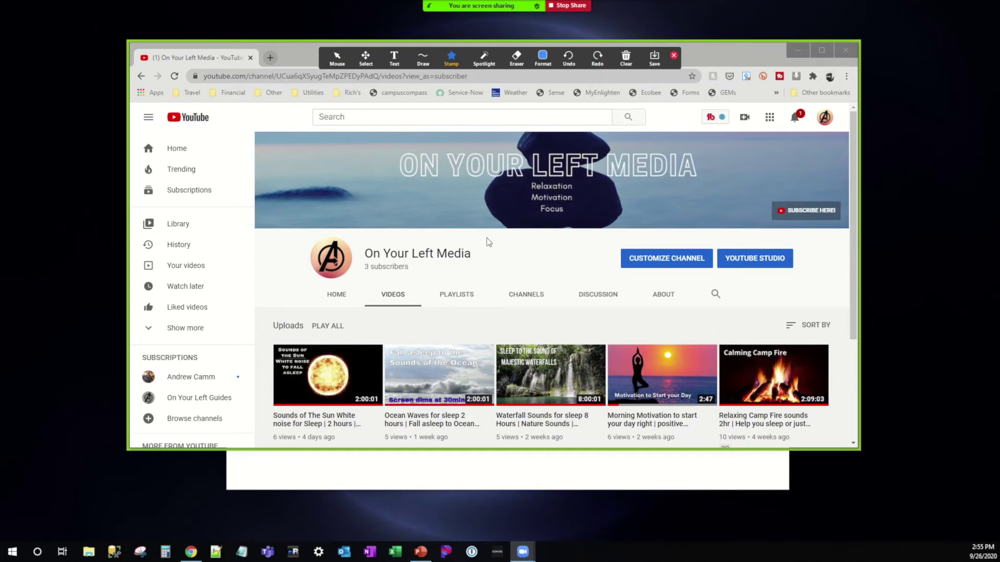
pyautogui.hotkey('alt', 's')
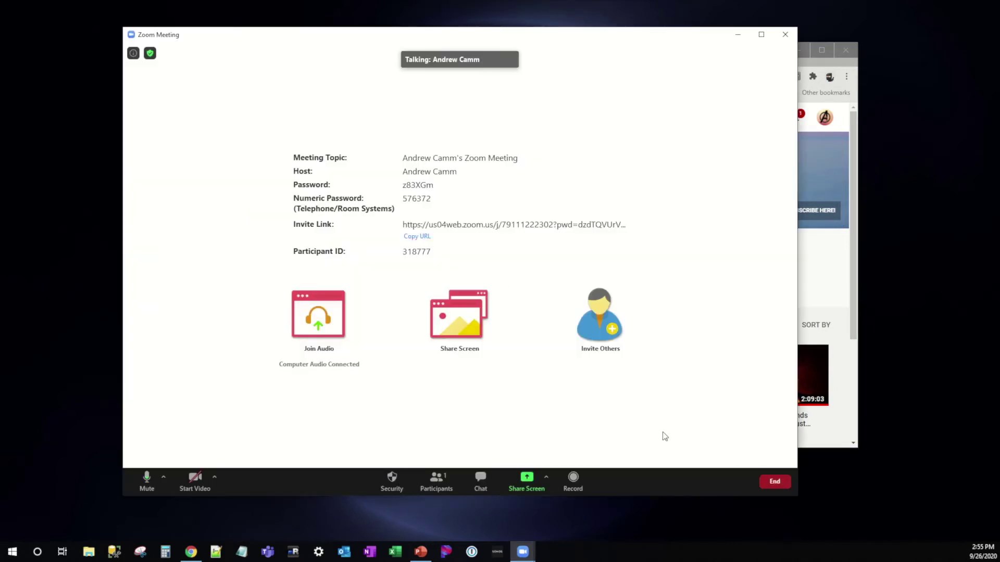
# End the meeting for all participants
pyautogui.click(775, 482)
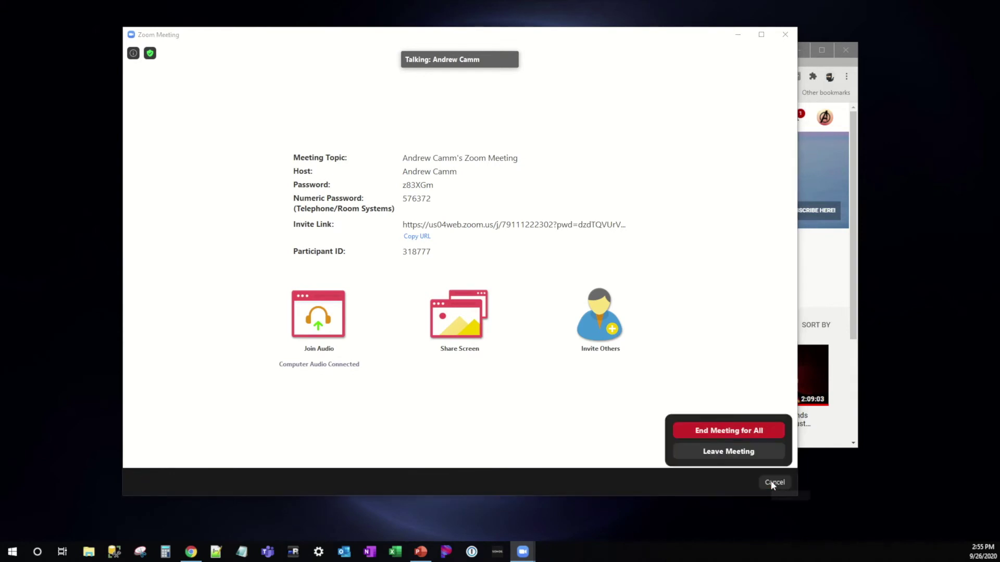
pyautogui.click(749, 428)
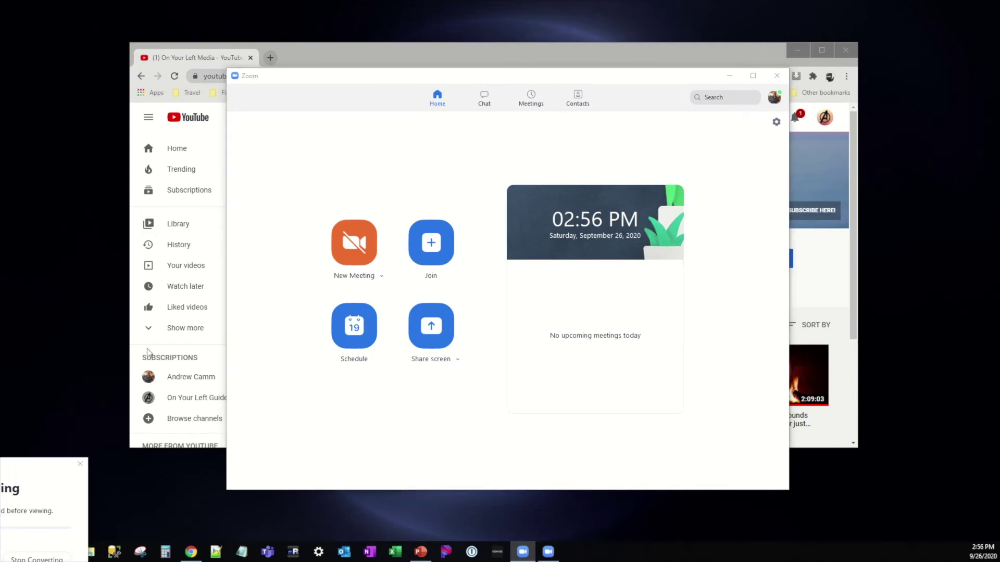
# Move the converted recording's folder window aside and open the zoom_0.mp4 video for playback
pyautogui.moveTo(541, 172); pyautogui.dragTo(448, 175)
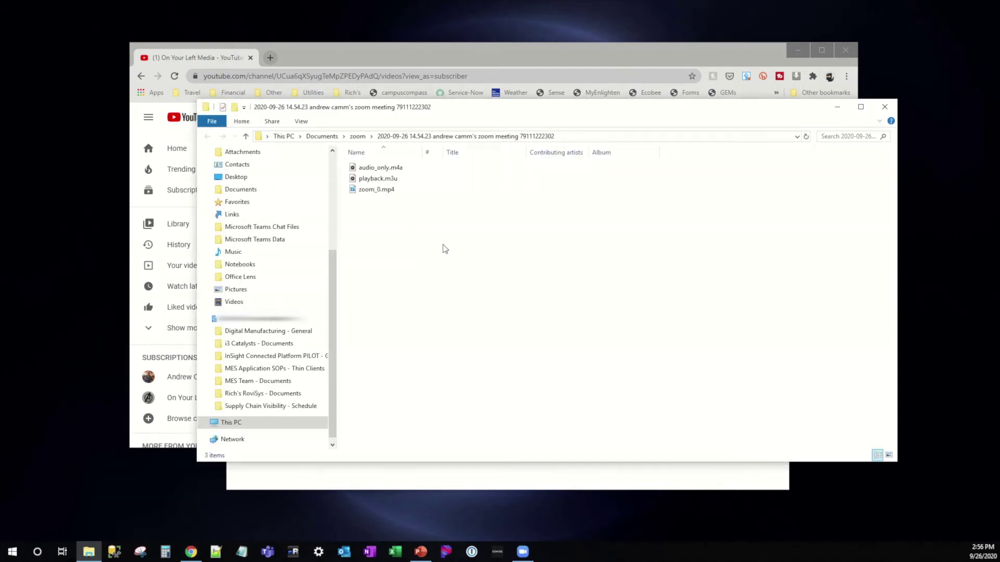
pyautogui.moveTo(522, 114); pyautogui.dragTo(365, 128)
pyautogui.click(233, 208)
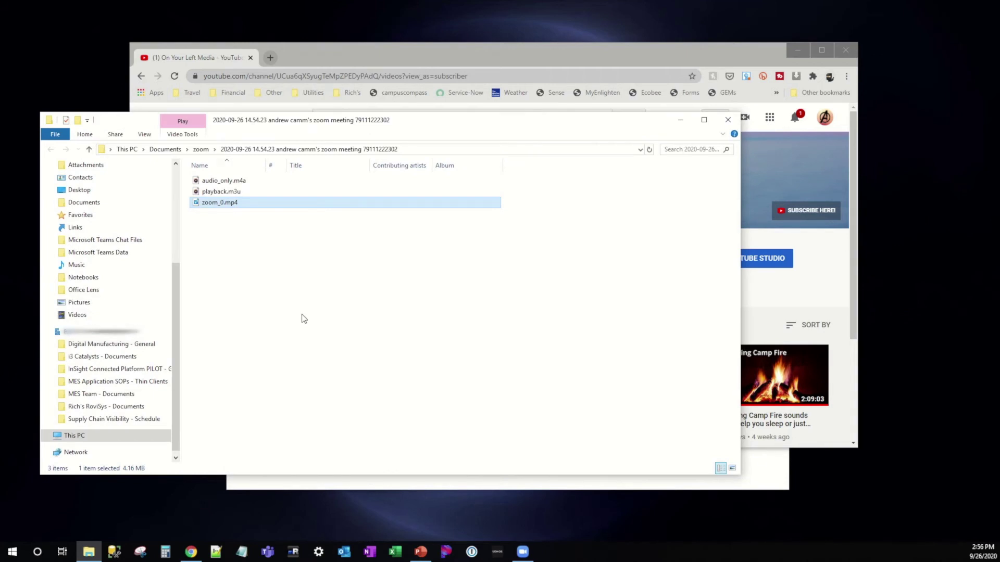
pyautogui.moveTo(220, 208)
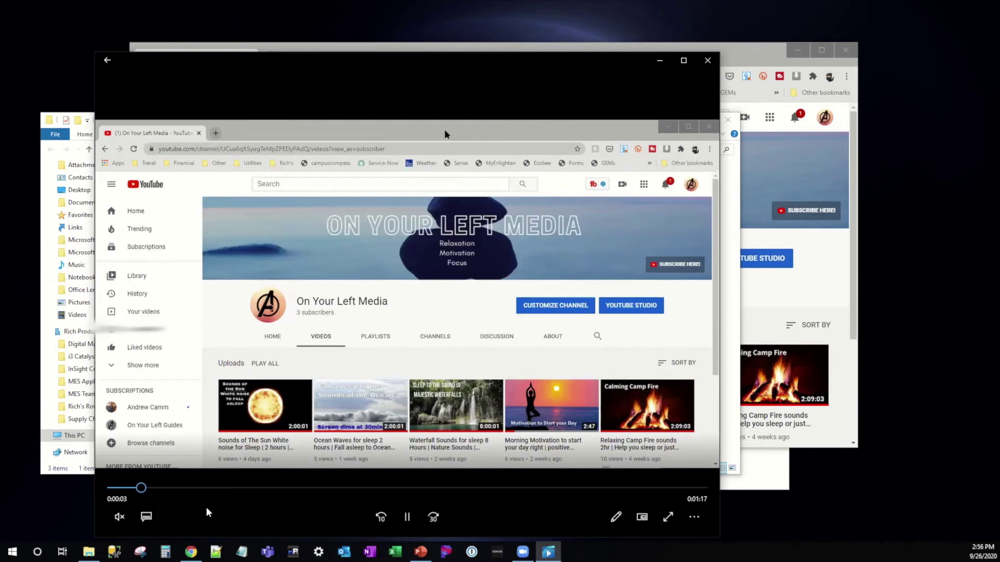
# Unmute the recording to check its audio, and mute the playback again
pyautogui.click(120, 522)
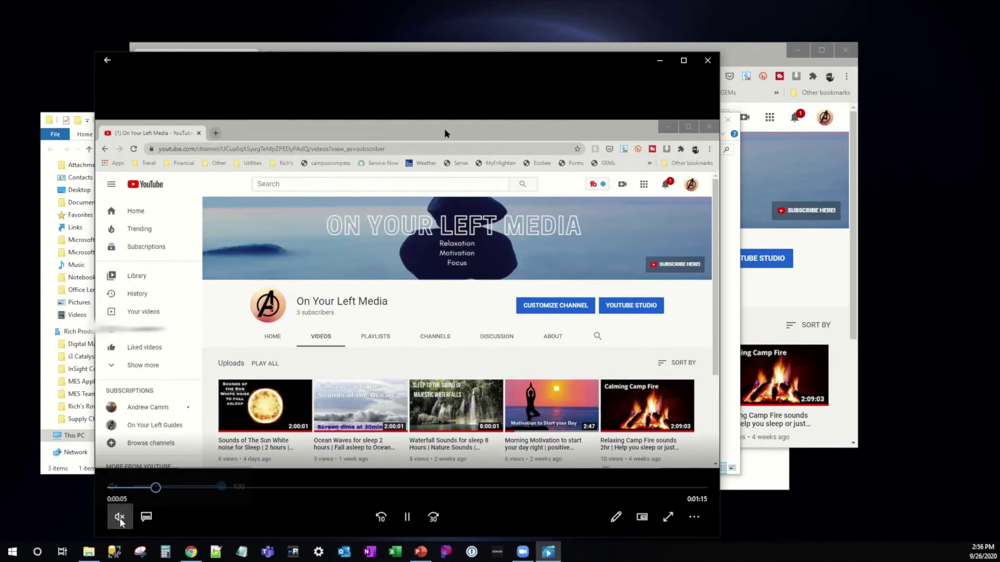
pyautogui.click(114, 483)
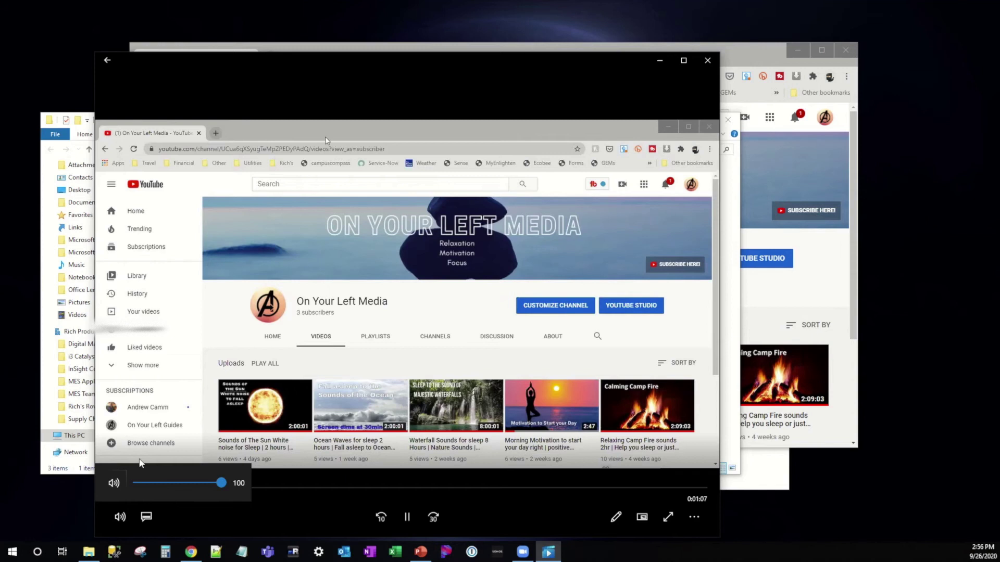
pyautogui.click(114, 483)
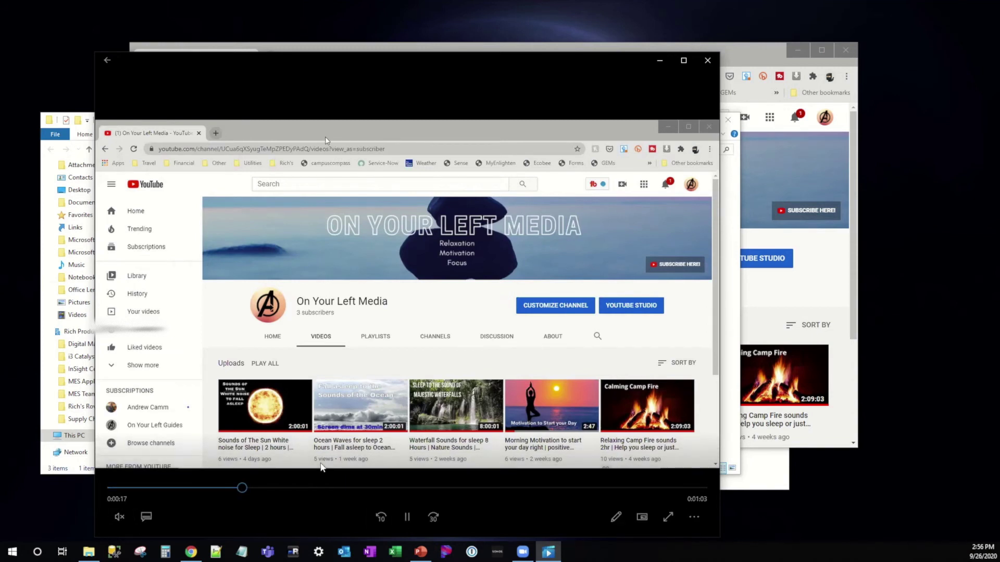
# Skip forward through the recording to review the annotated section near its end, pause it and close the player
pyautogui.click(292, 487)
pyautogui.click(326, 487)
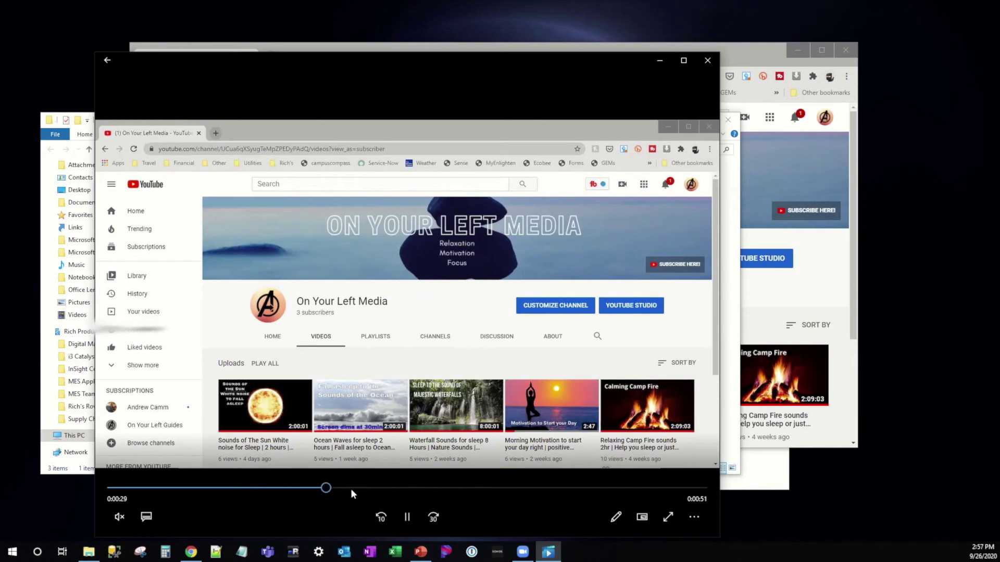
pyautogui.click(363, 488)
pyautogui.click(406, 488)
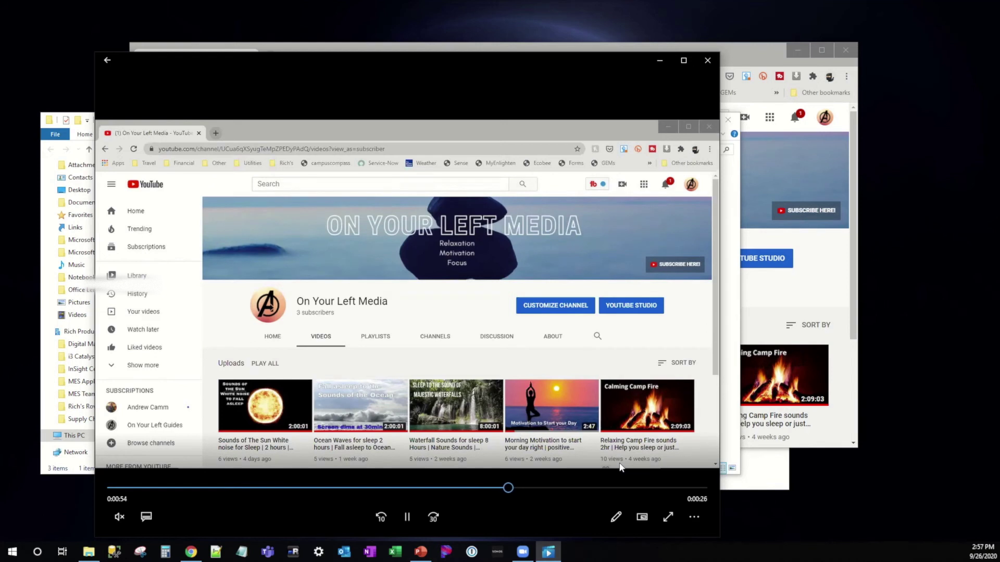
pyautogui.click(556, 488)
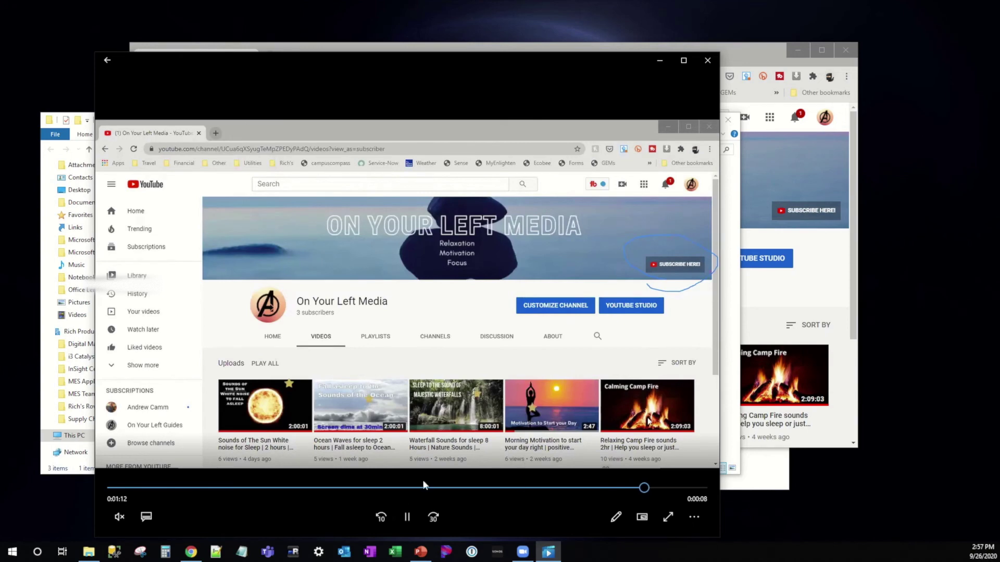
pyautogui.click(406, 518)
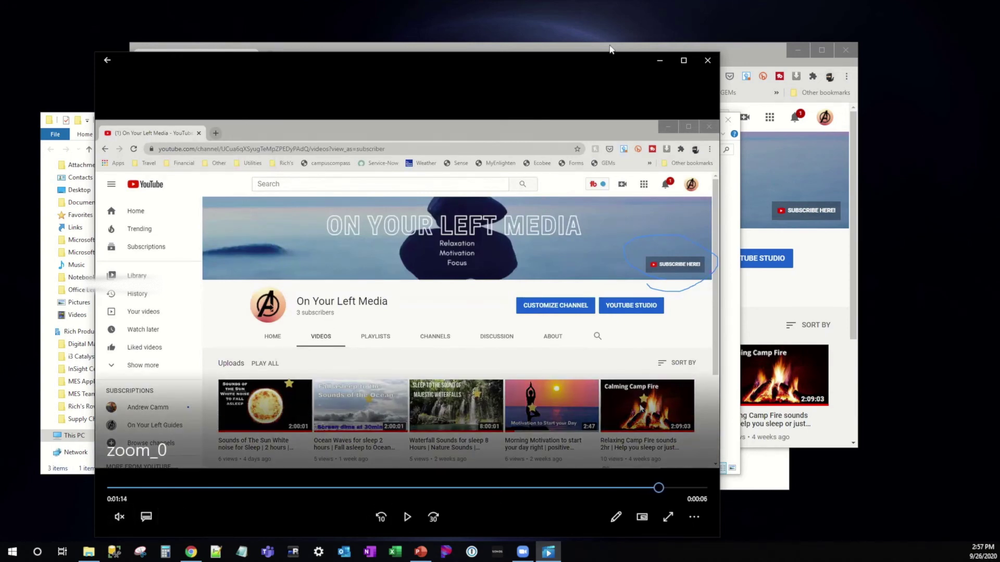
pyautogui.click(707, 60)
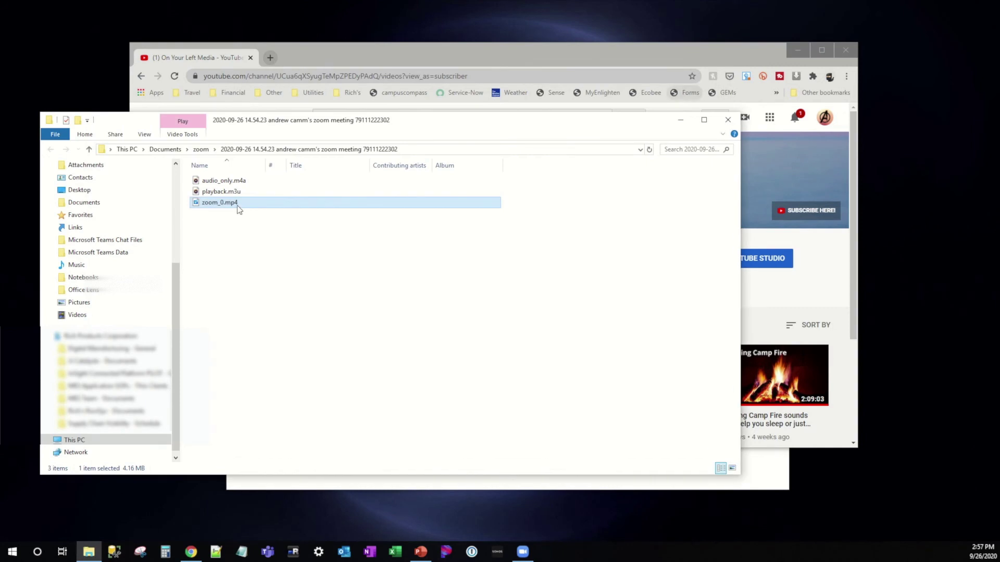